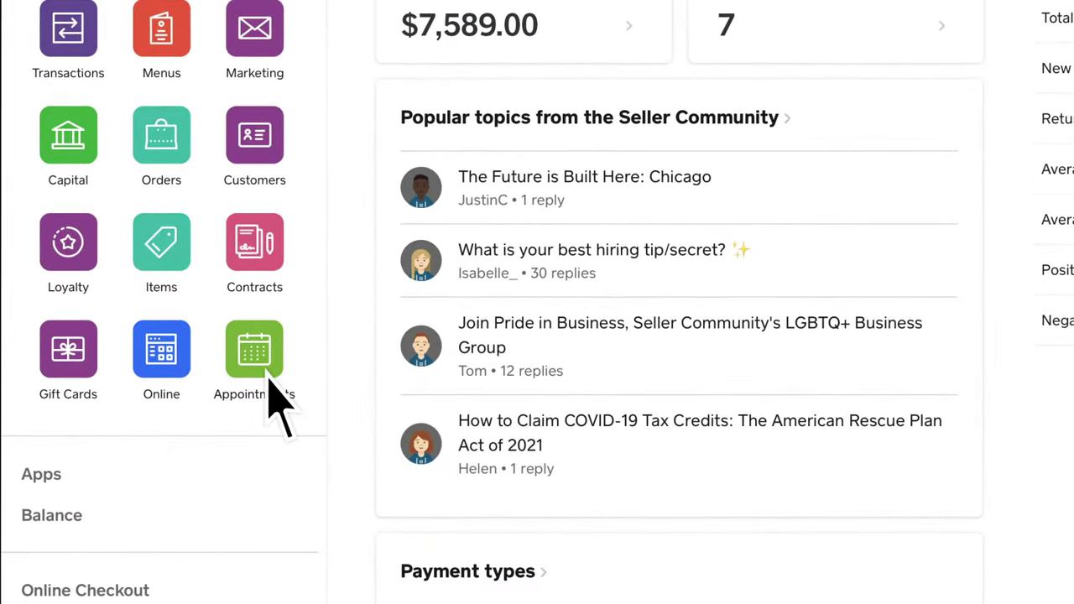
Open the Square Online website for editing from the online booking channels in Appointments.
{"action": "left_click", "coordinate": [268, 376]}
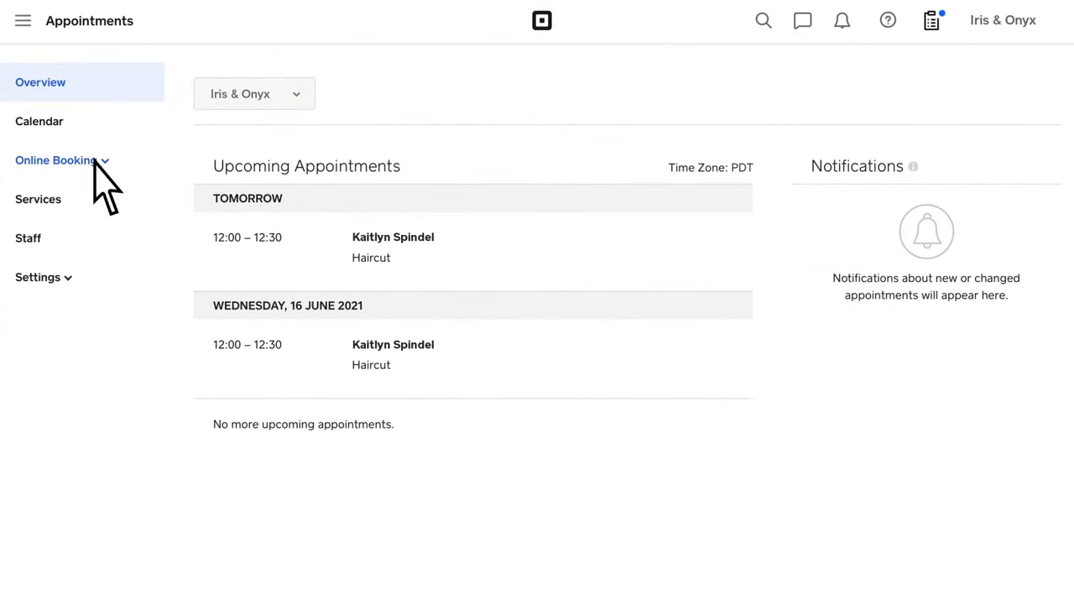
{"action": "left_click", "coordinate": [95, 162]}
{"action": "left_click", "coordinate": [76, 203]}
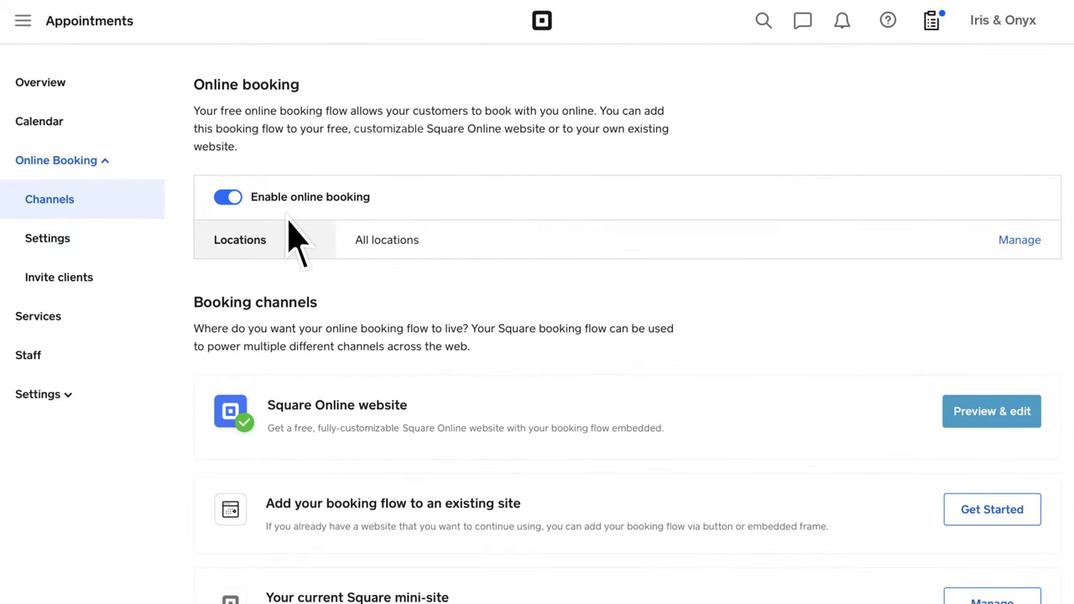
{"action": "left_click", "coordinate": [998, 411]}
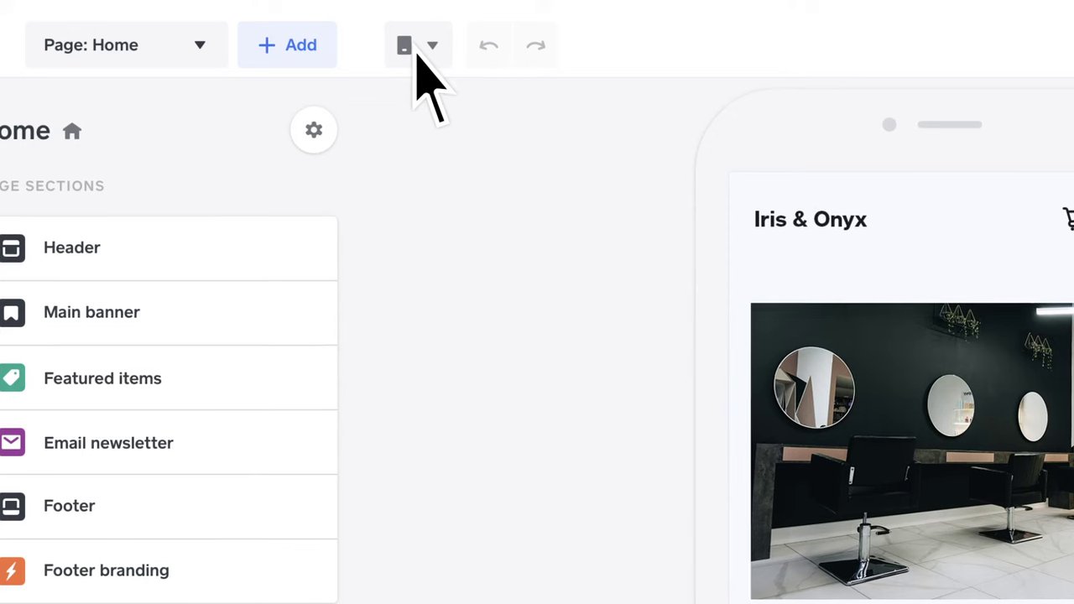
Switch the site preview to desktop and show the Main banner section on the Home page.
{"action": "left_click", "coordinate": [314, 45]}
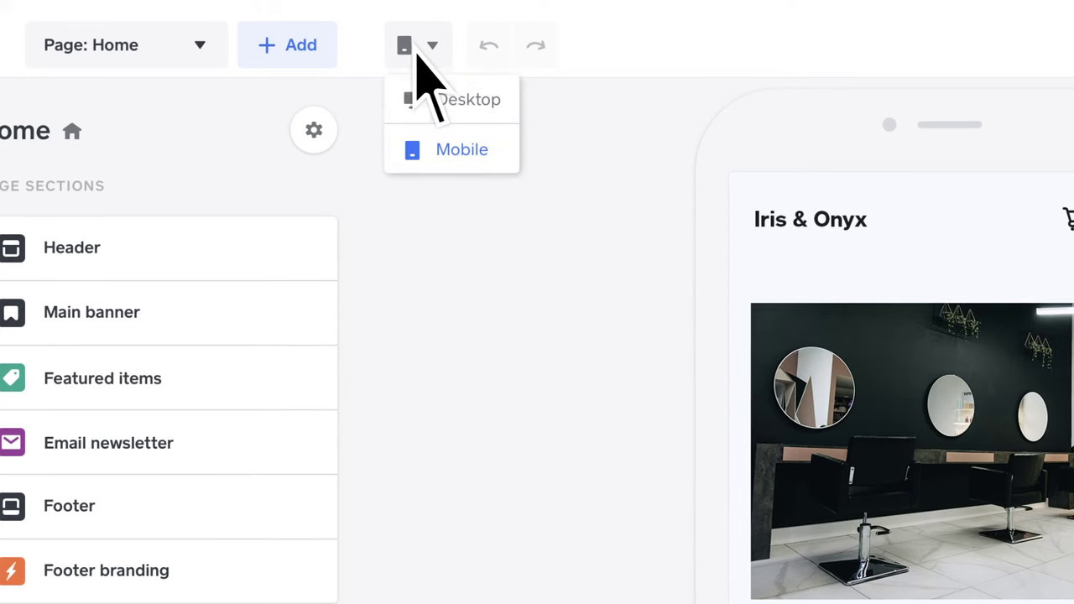
{"action": "left_click", "coordinate": [470, 103]}
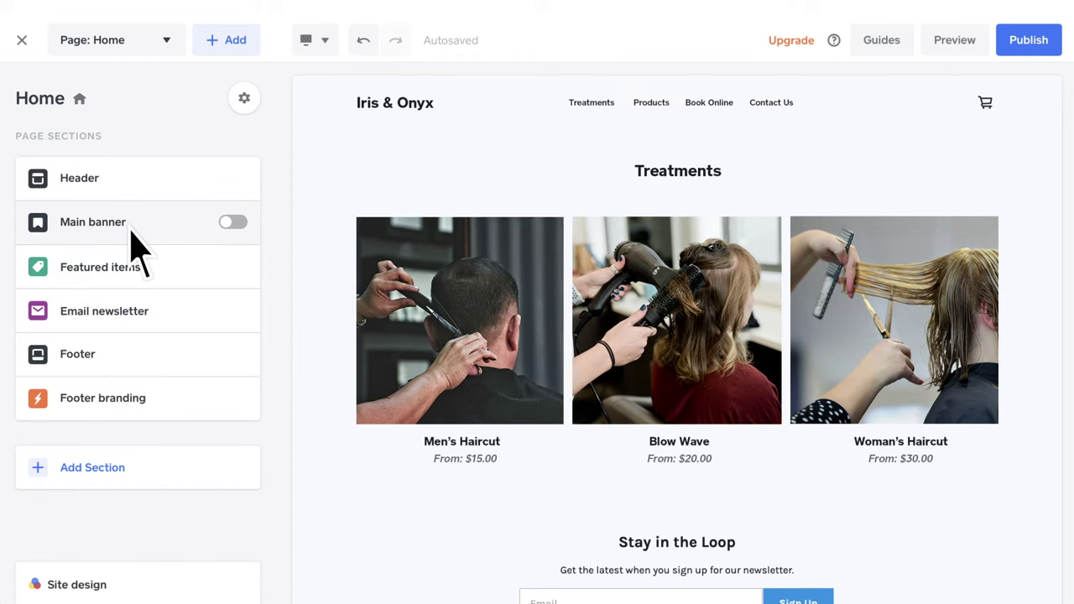
{"action": "left_click", "coordinate": [234, 223]}
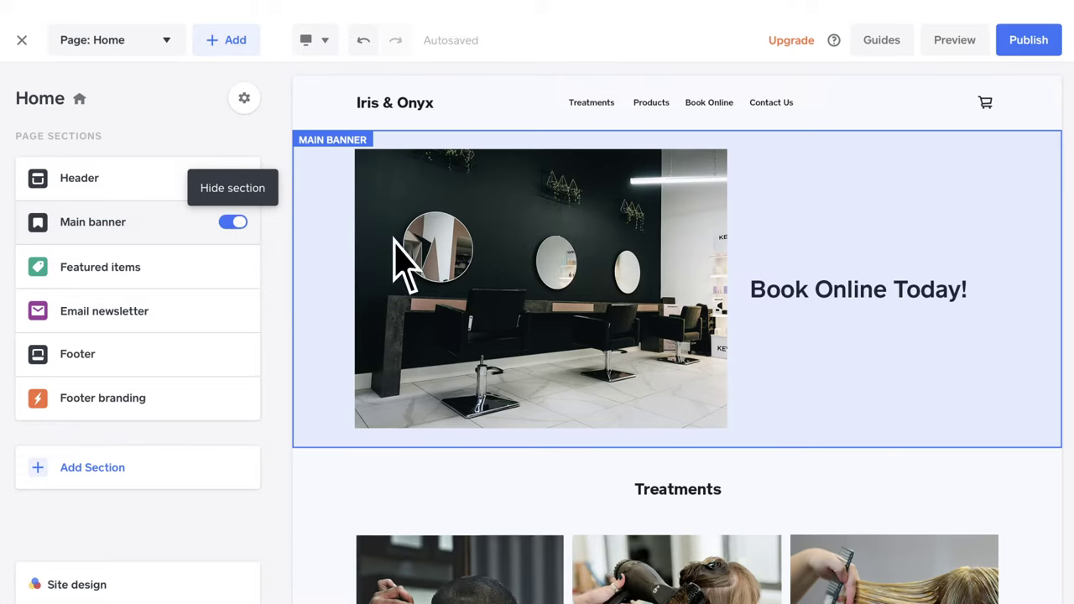
Change the Main banner's layout to the one with the headline overlaid on a large image.
{"action": "left_click", "coordinate": [395, 263]}
{"action": "left_click", "coordinate": [141, 422]}
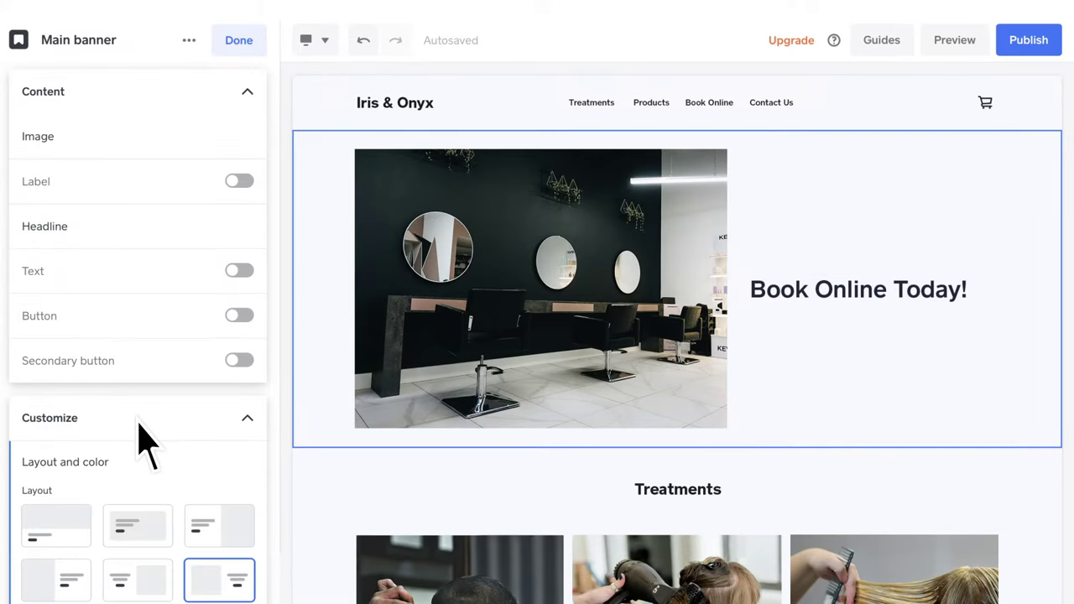
{"action": "scroll", "coordinate": [139, 370], "scroll_direction": "down", "scroll_amount": 2}
{"action": "left_click", "coordinate": [137, 397]}
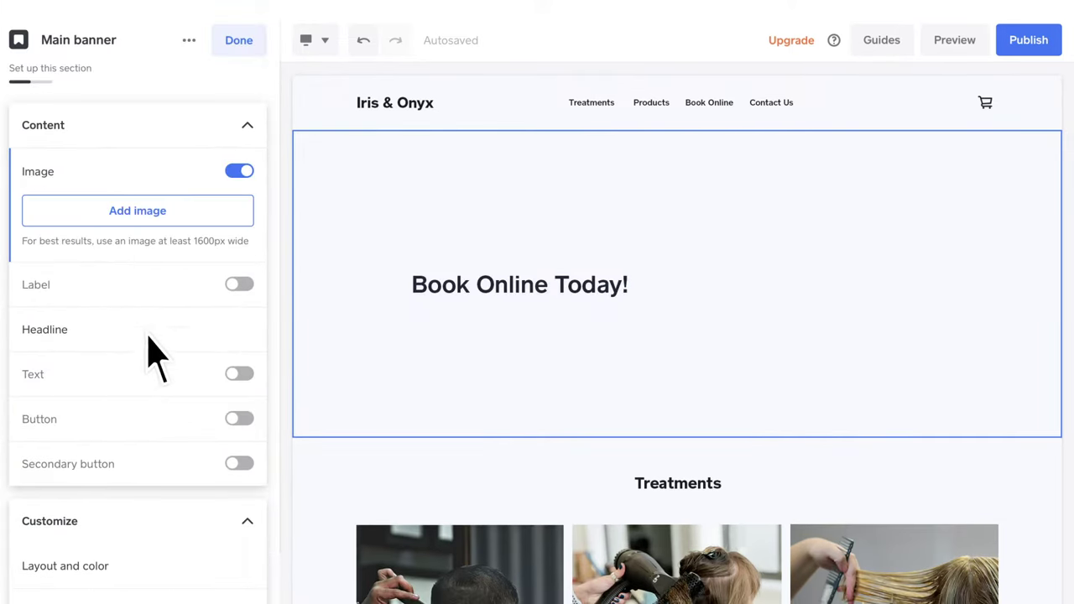
Add the image 001.png to the Main banner and finish editing the section.
{"action": "left_click", "coordinate": [168, 211]}
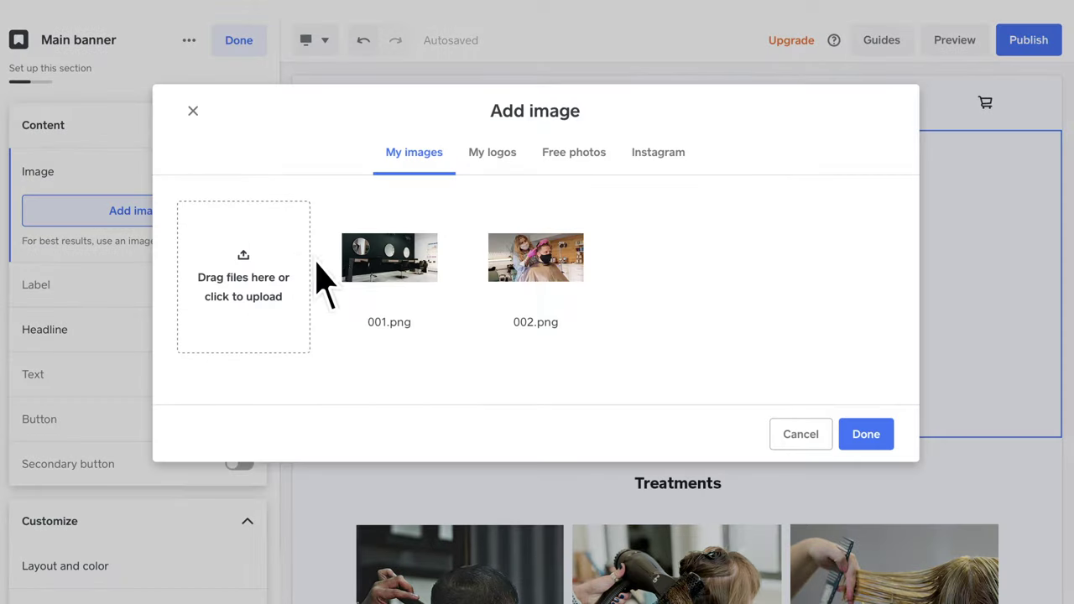
{"action": "left_click", "coordinate": [391, 288]}
{"action": "left_click", "coordinate": [865, 434]}
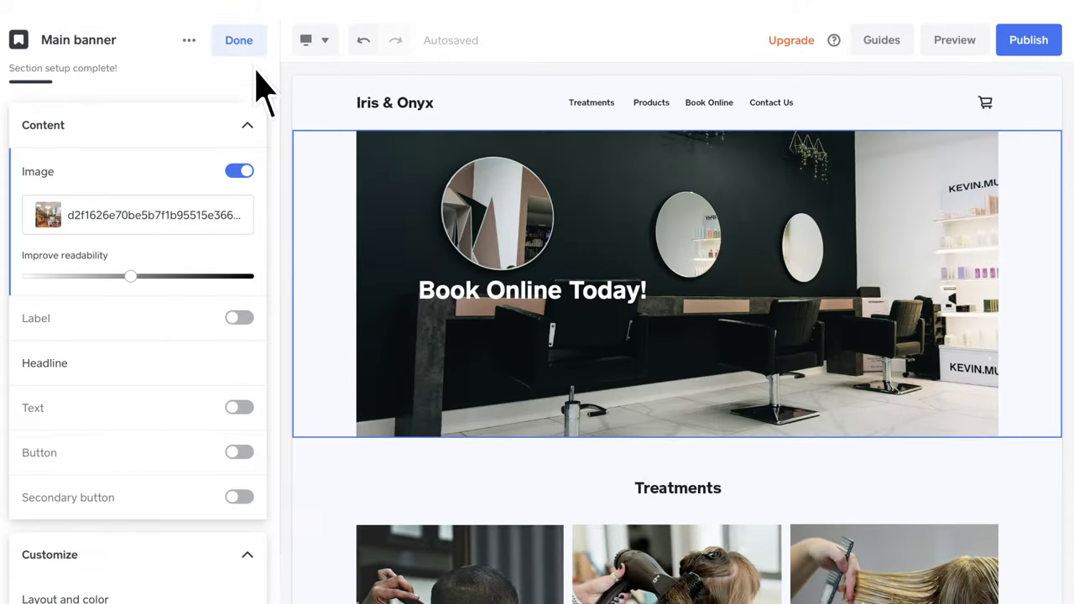
{"action": "left_click", "coordinate": [239, 42]}
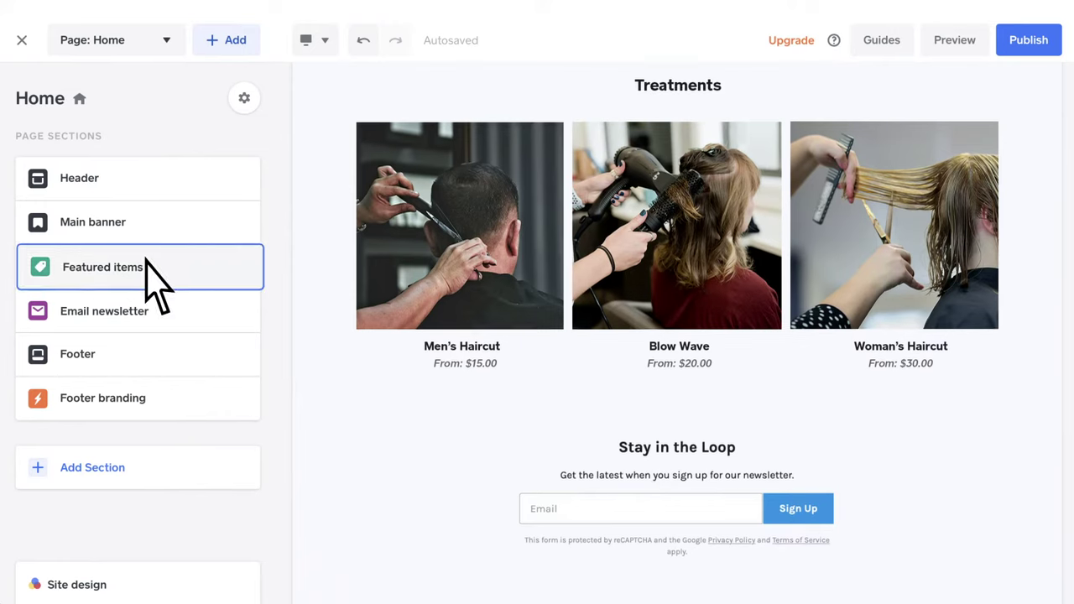
Delete the Email newsletter section from the Home page.
{"action": "mouse_move", "coordinate": [143, 269]}
{"action": "left_mouse_down"}
{"action": "mouse_move", "coordinate": [156, 331]}
{"action": "mouse_move", "coordinate": [149, 283]}
{"action": "mouse_move", "coordinate": [159, 278]}
{"action": "left_mouse_up"}
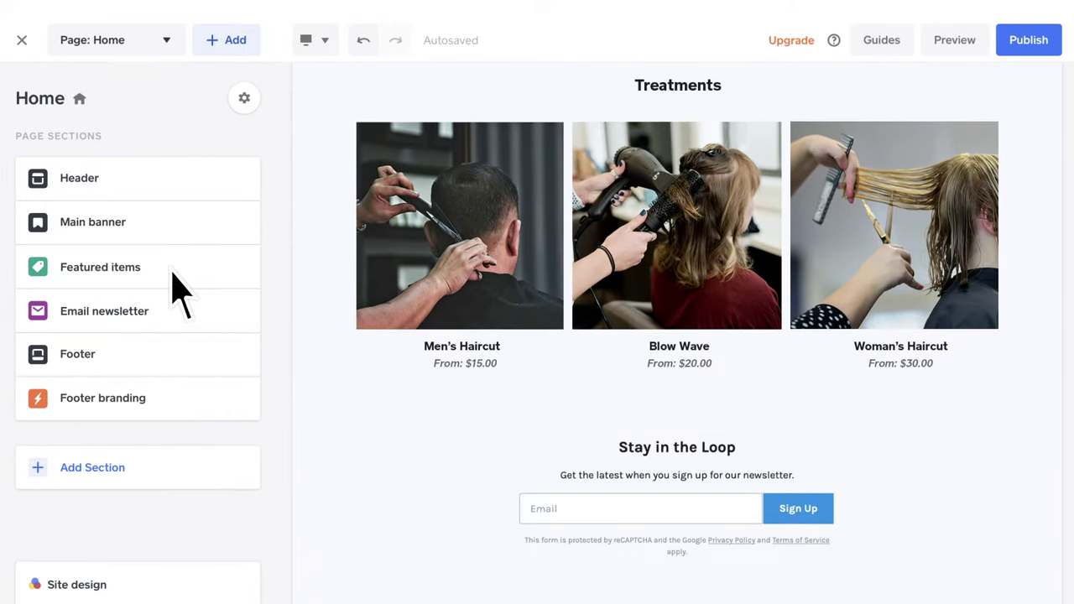
{"action": "mouse_move", "coordinate": [179, 319]}
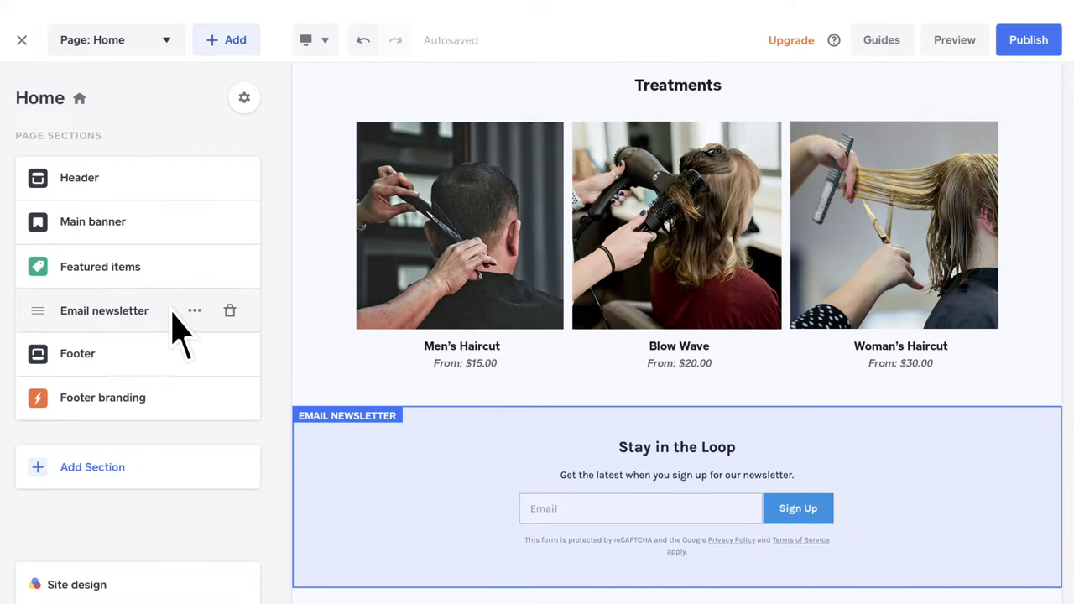
{"action": "left_click", "coordinate": [230, 312]}
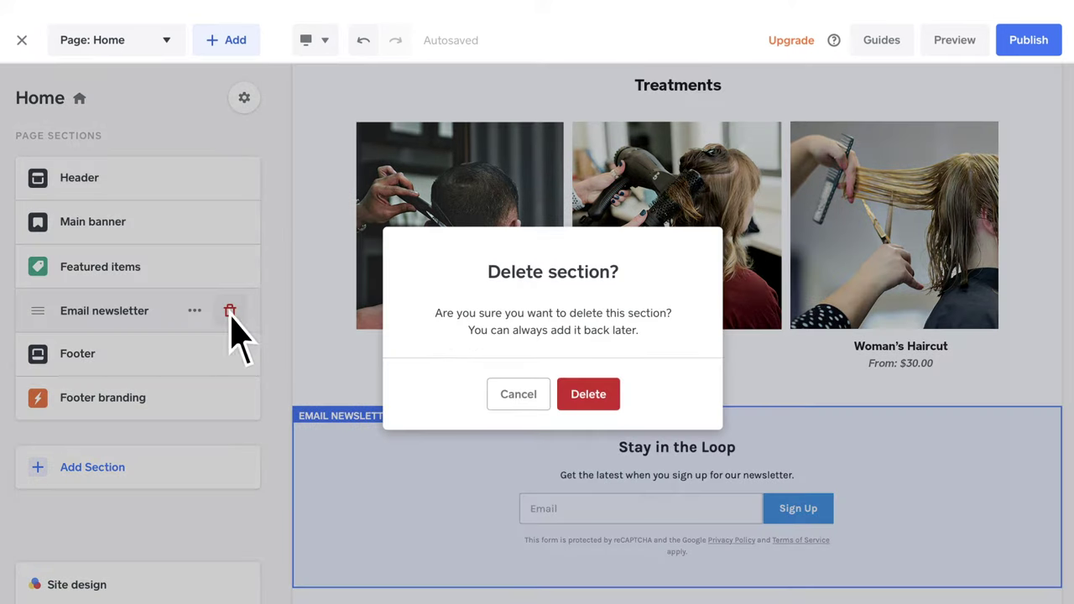
{"action": "left_click", "coordinate": [597, 396]}
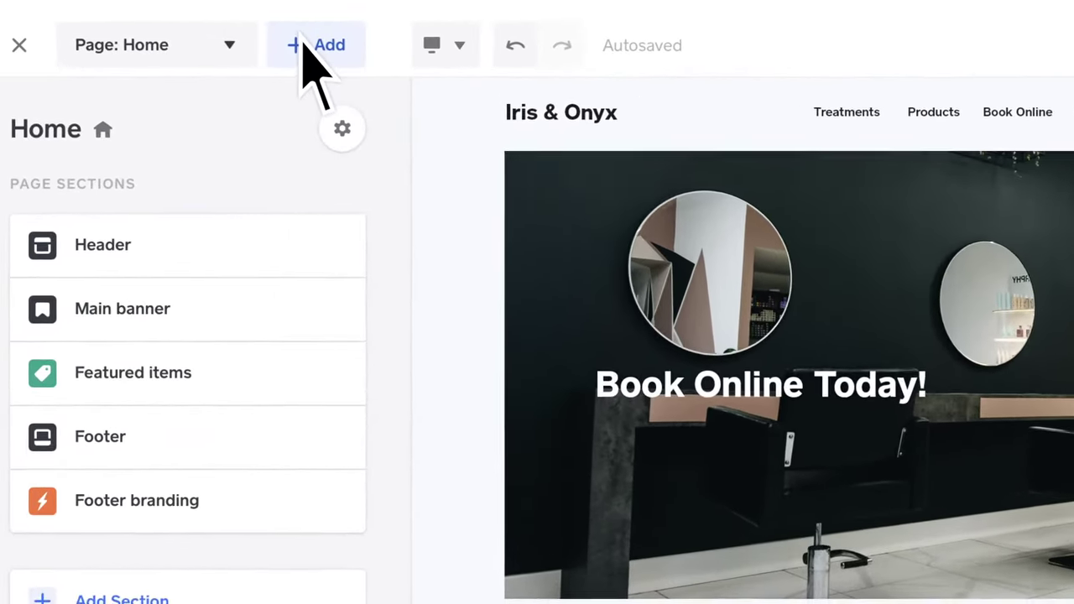
Add a Location and hours section to the Home page, using the layout with the map beside the details.
{"action": "left_click", "coordinate": [224, 40]}
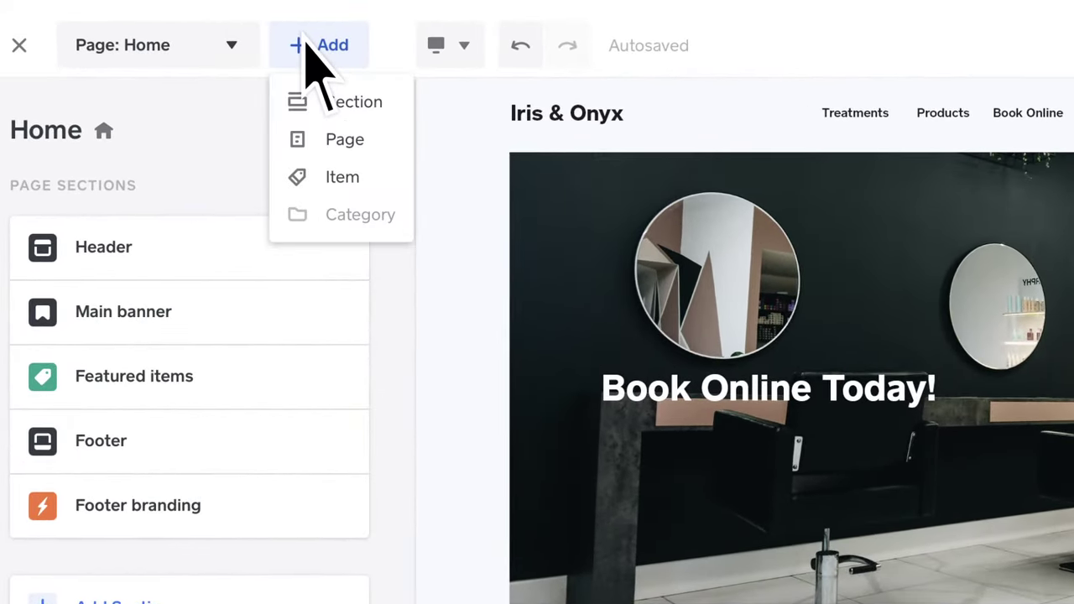
{"action": "left_click", "coordinate": [352, 104]}
{"action": "scroll", "coordinate": [240, 360], "scroll_direction": "down", "scroll_amount": 10}
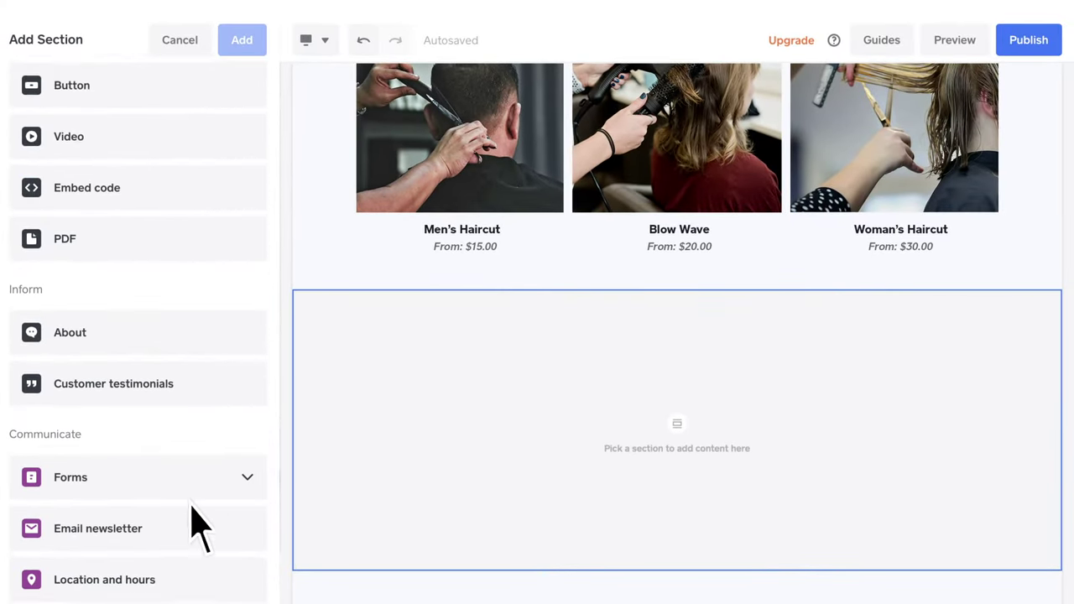
{"action": "left_click", "coordinate": [191, 545]}
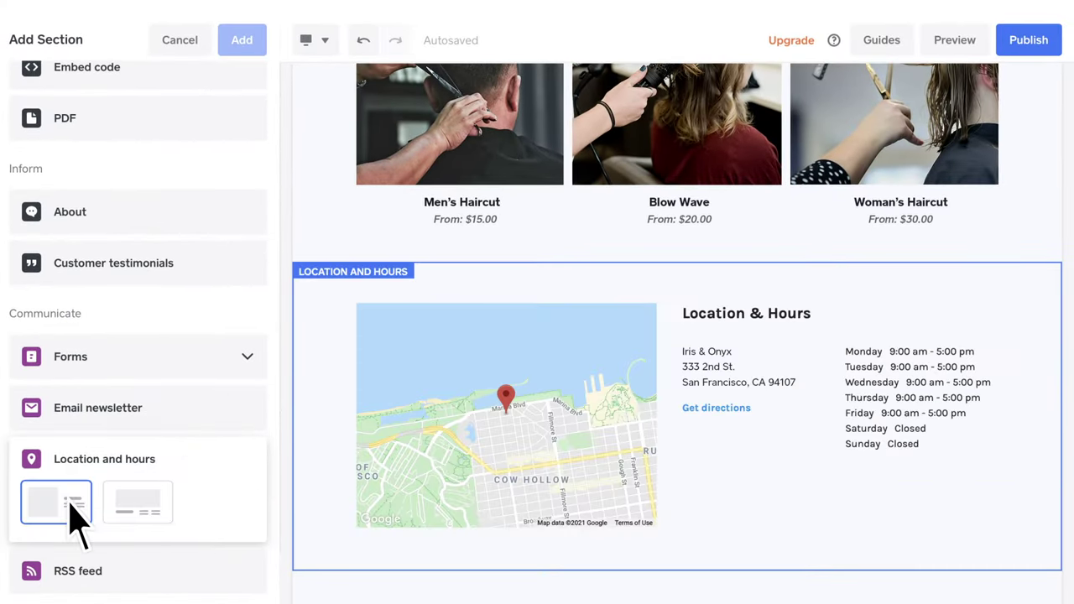
{"action": "left_click", "coordinate": [67, 508]}
{"action": "left_click", "coordinate": [240, 42]}
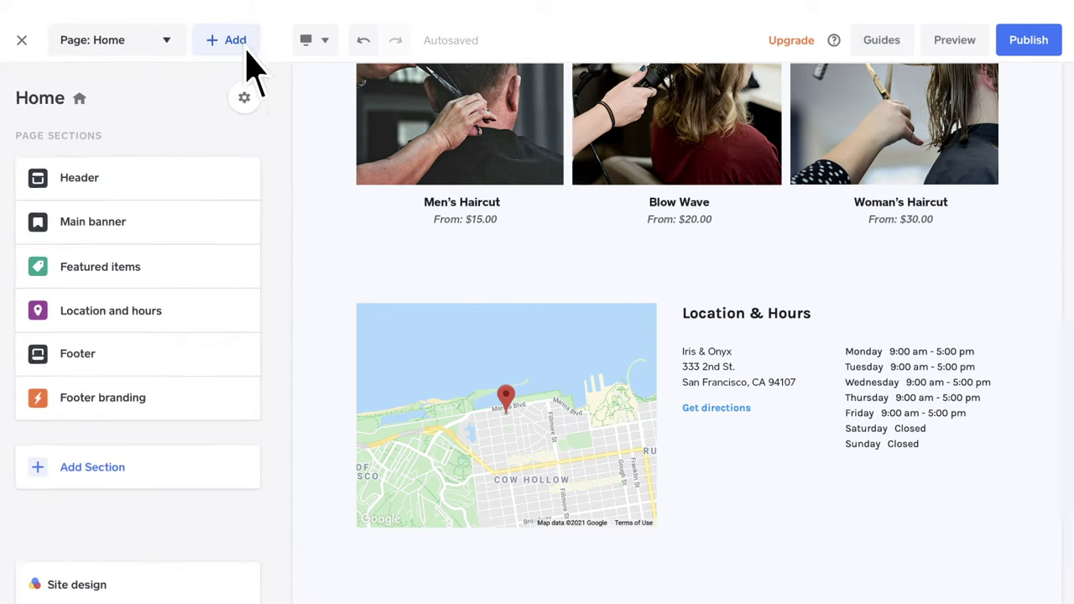
Add a page from the Contact us template, including it in the site navigation.
{"action": "left_click", "coordinate": [308, 49]}
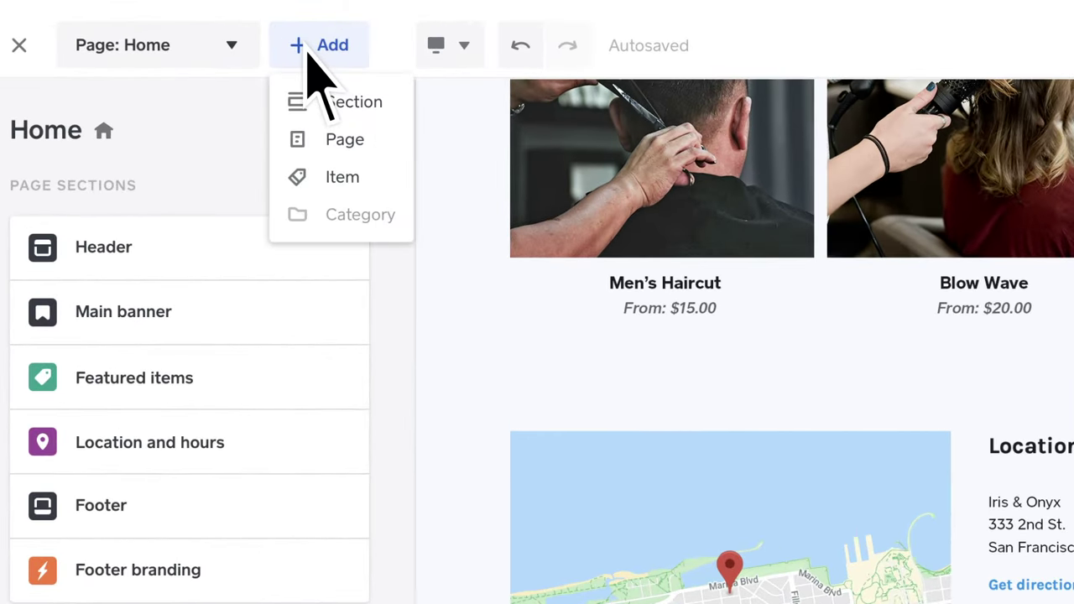
{"action": "left_click", "coordinate": [351, 143]}
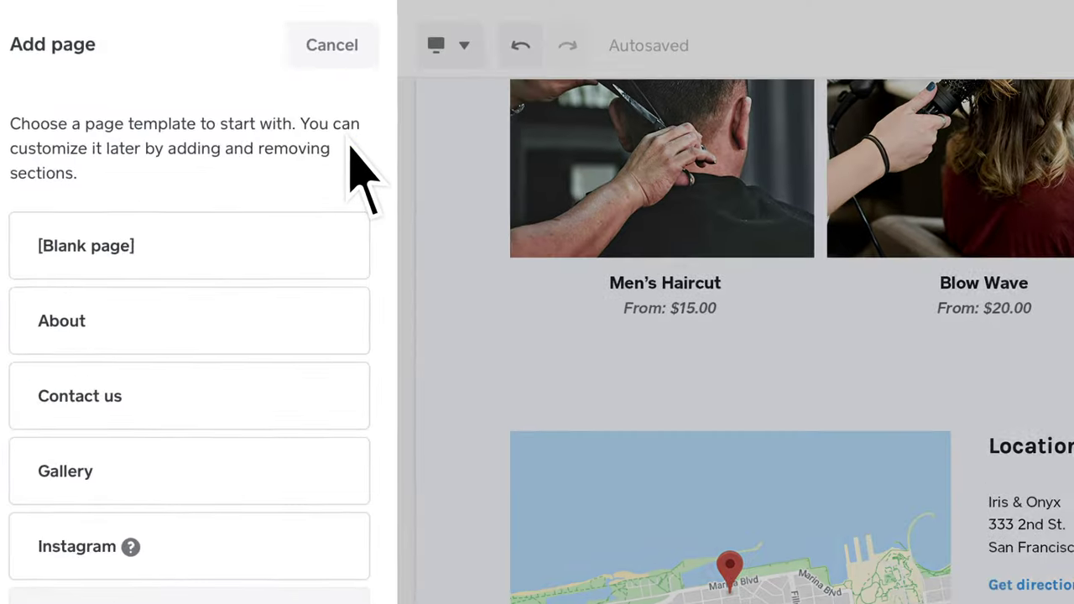
{"action": "left_click", "coordinate": [126, 279]}
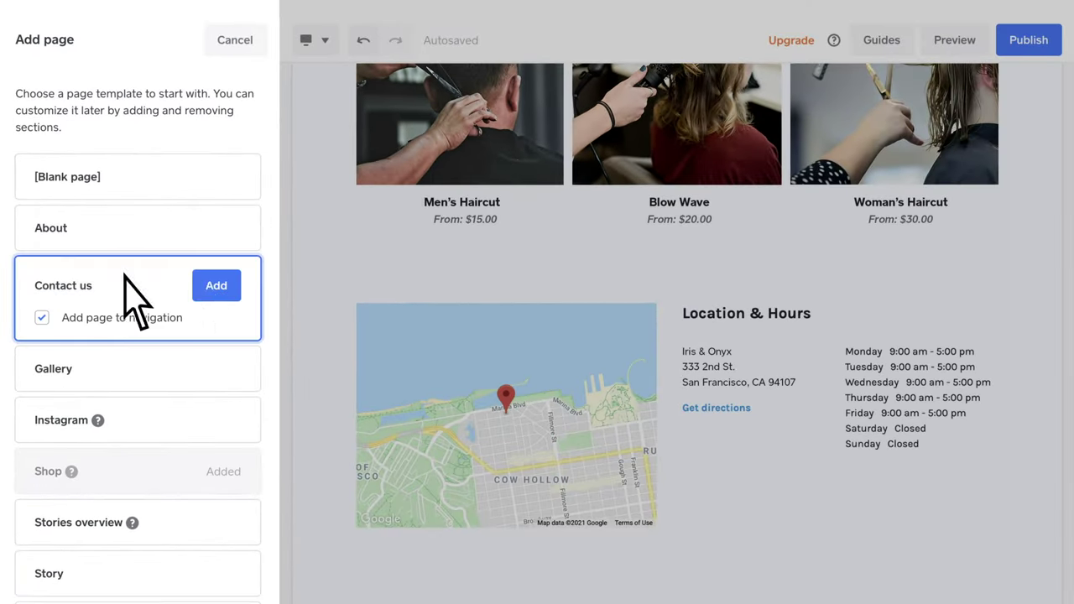
{"action": "left_click", "coordinate": [216, 286]}
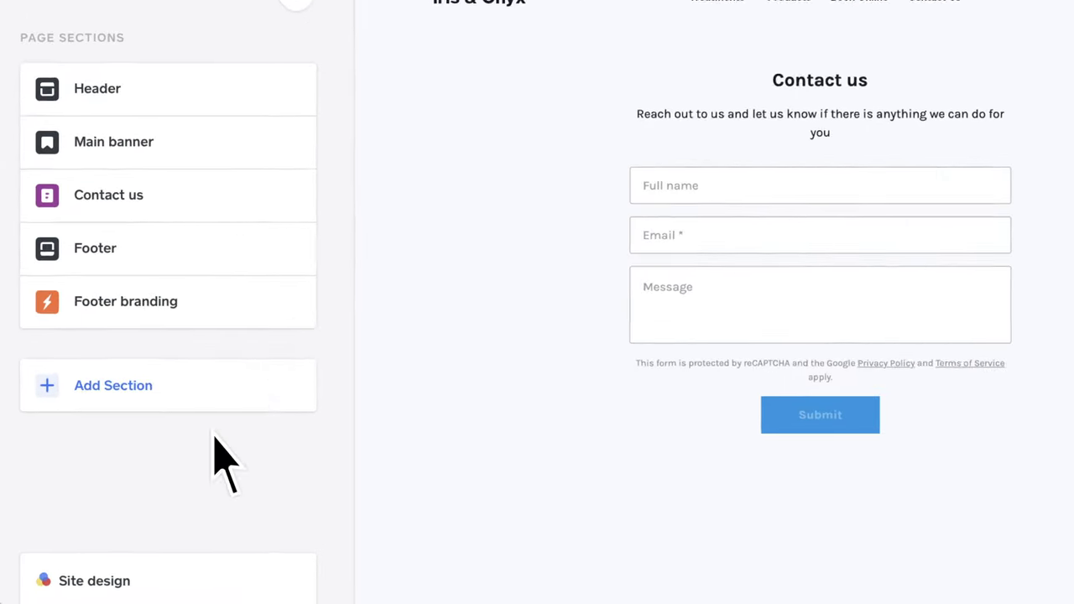
Apply the Elegant font style to the site design and publish the site, replacing the current one.
{"action": "left_click", "coordinate": [168, 578]}
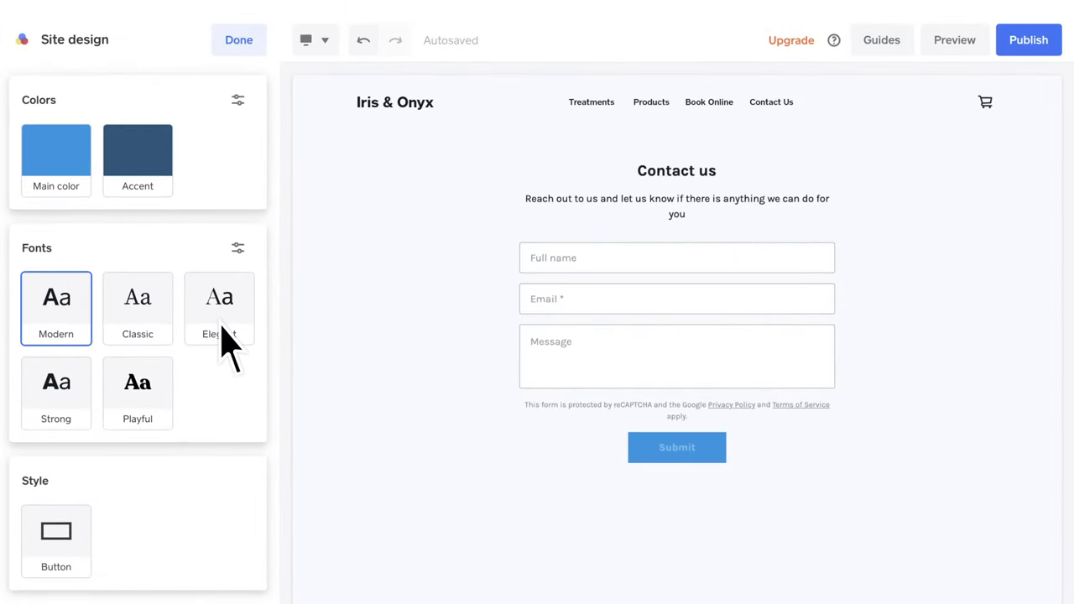
{"action": "left_click", "coordinate": [225, 346]}
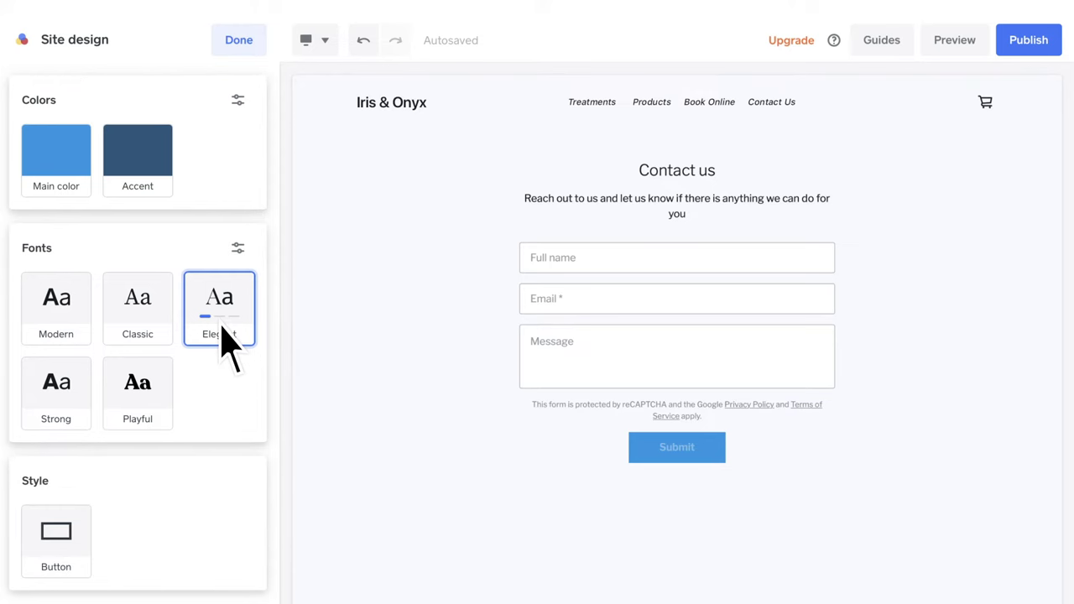
{"action": "left_click", "coordinate": [1025, 42]}
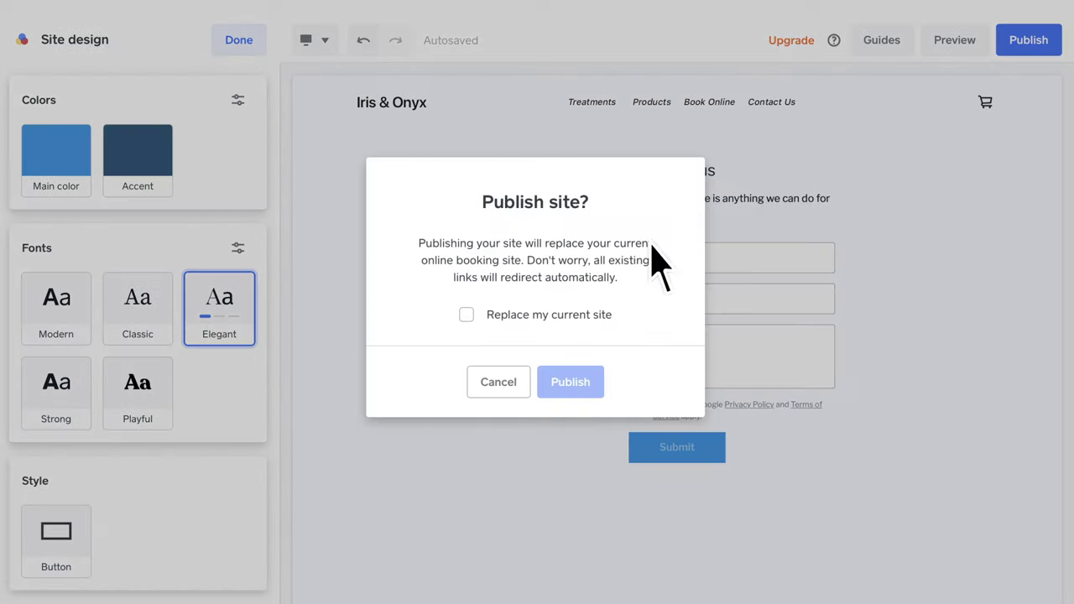
{"action": "left_click", "coordinate": [467, 313]}
{"action": "left_click", "coordinate": [569, 382]}
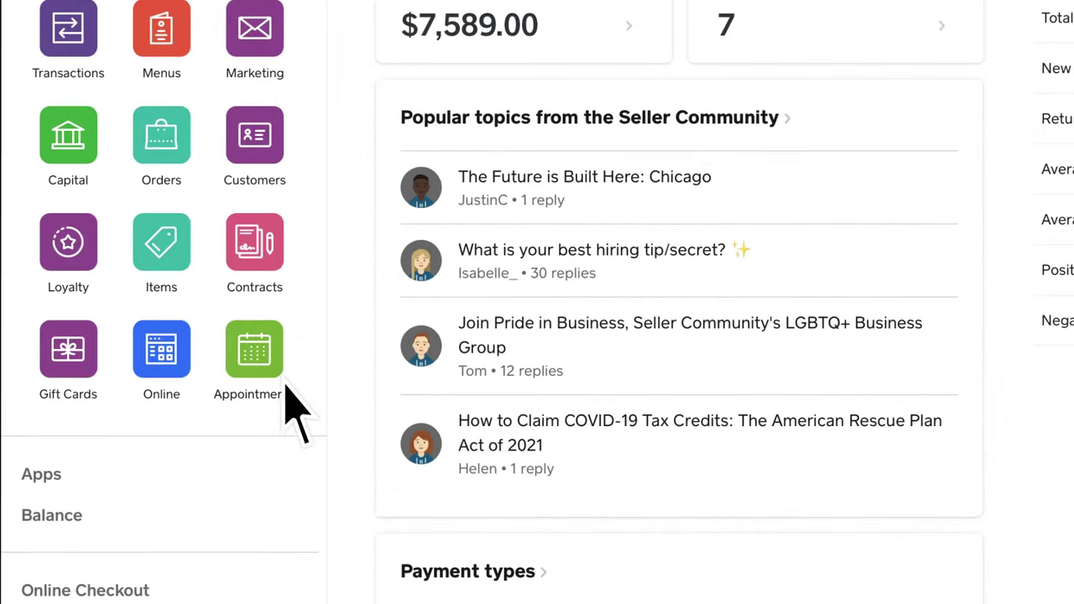
Start adding the booking flow to an existing site from the online booking channels in Appointments.
{"action": "left_click", "coordinate": [281, 382]}
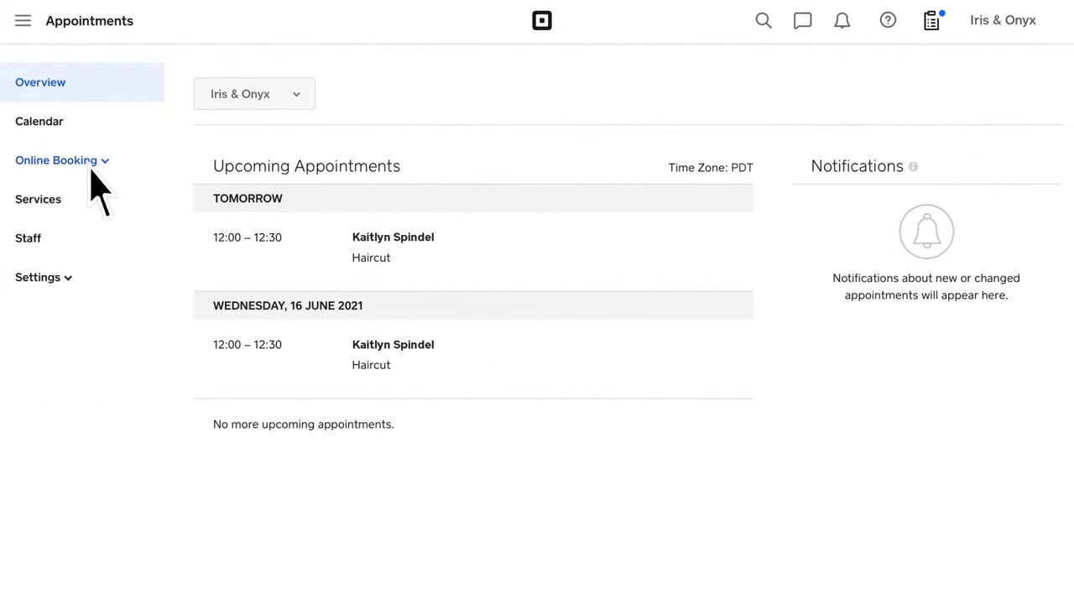
{"action": "left_click", "coordinate": [438, 50]}
{"action": "left_click", "coordinate": [65, 210]}
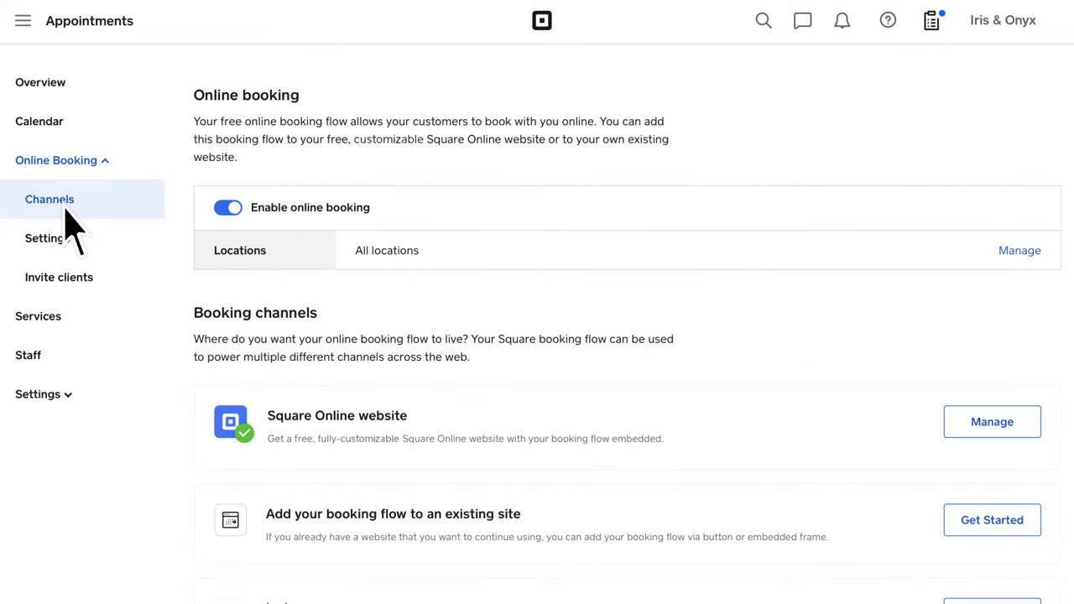
{"action": "scroll", "coordinate": [72, 227], "scroll_direction": "down", "scroll_amount": 3}
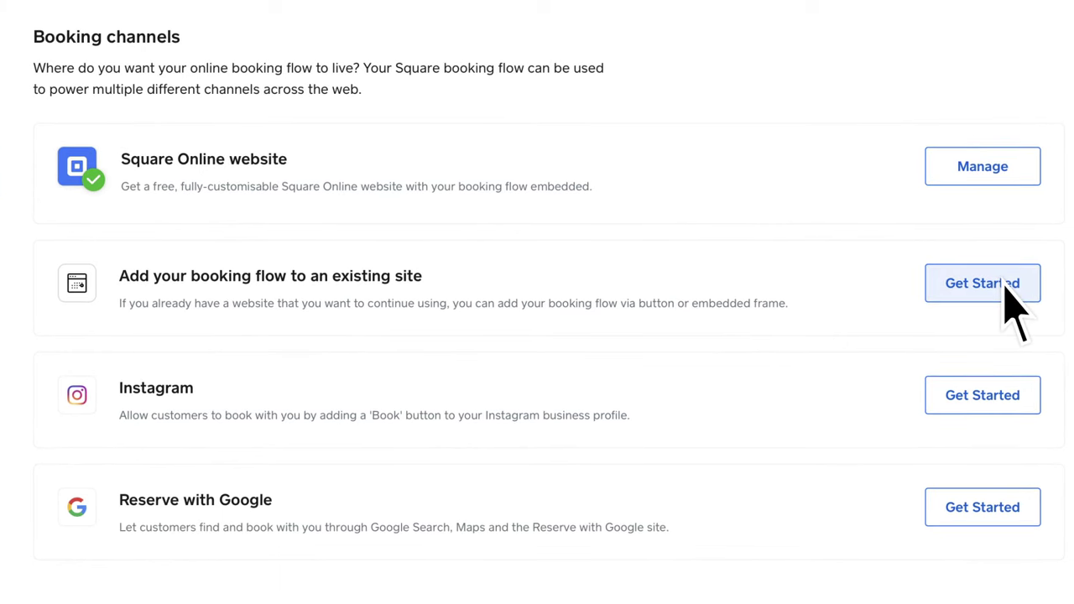
{"action": "left_click", "coordinate": [1004, 284]}
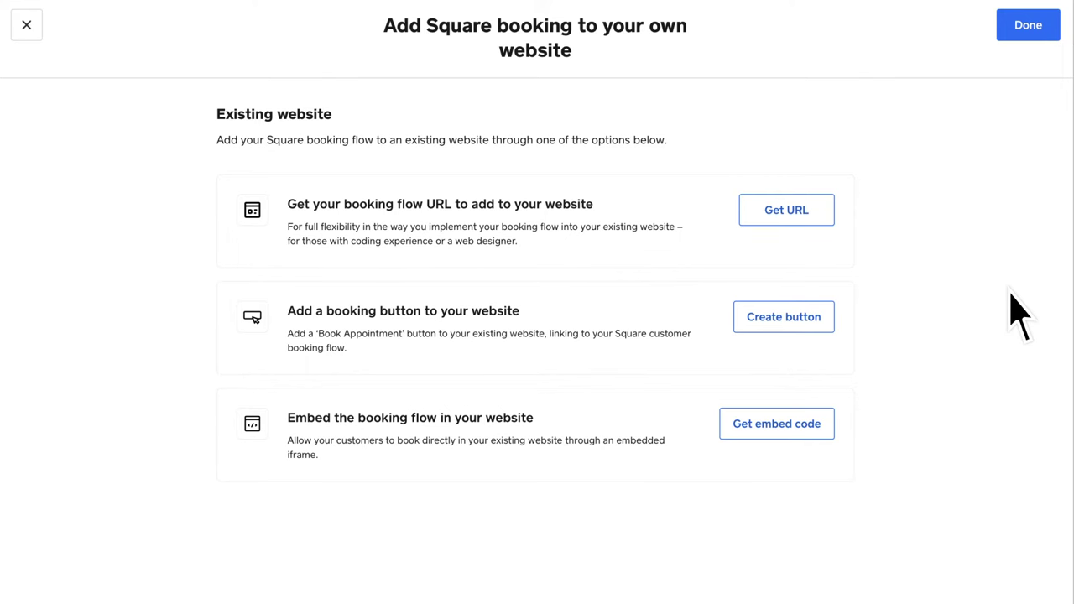
Get the embed code of the booking flow for the Downtown location.
{"action": "left_click", "coordinate": [774, 424]}
{"action": "left_click", "coordinate": [535, 151]}
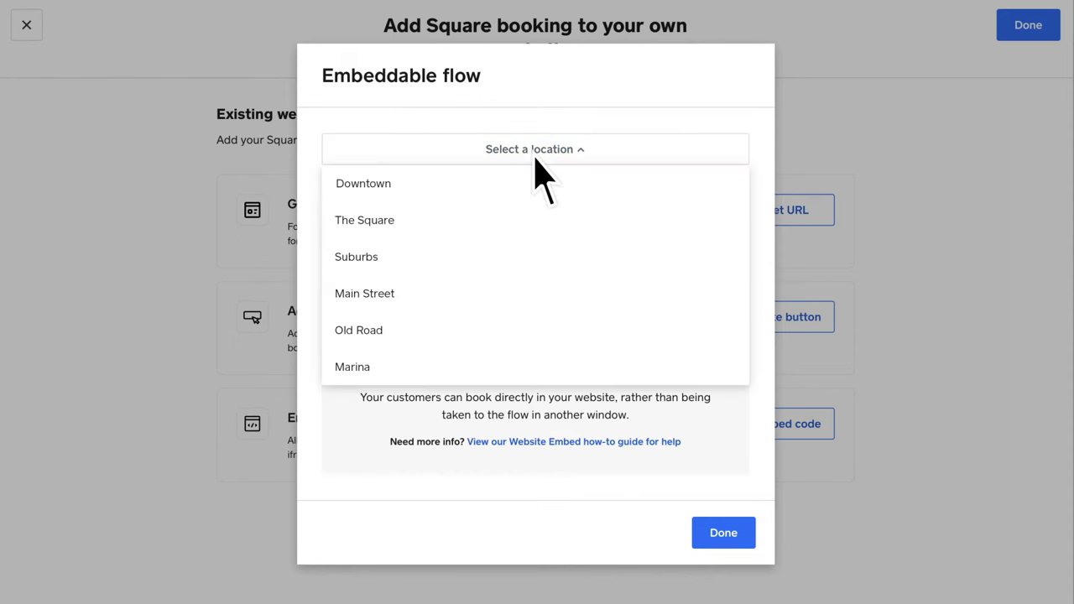
{"action": "left_click", "coordinate": [405, 186]}
{"action": "left_click", "coordinate": [730, 351]}
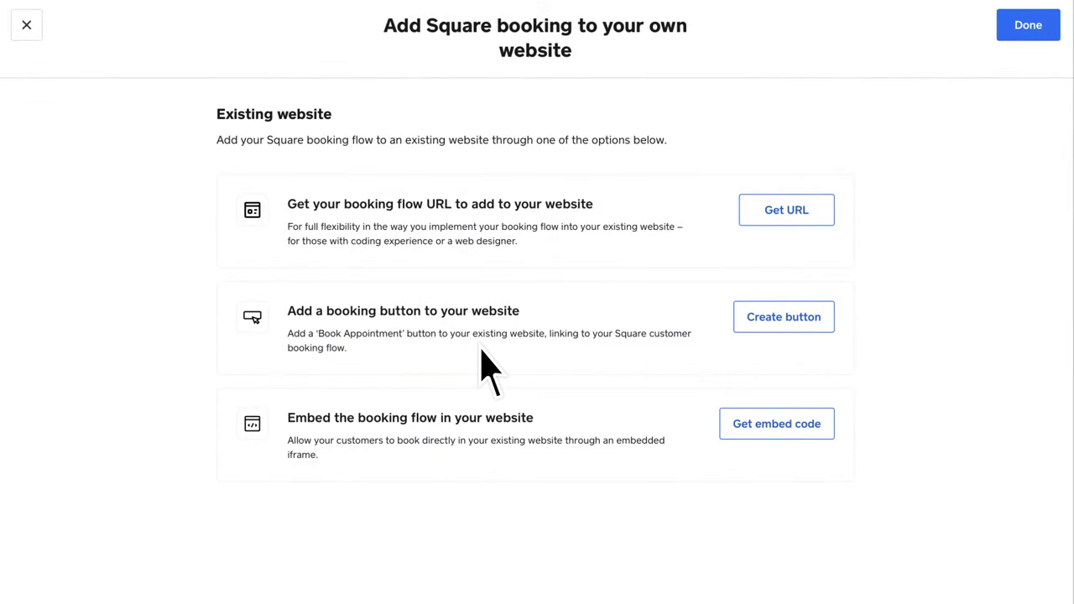
Create a booking button for the Downtown location with the recommended purple colour #A973A9.
{"action": "left_click", "coordinate": [781, 320]}
{"action": "left_click", "coordinate": [530, 141]}
{"action": "left_click", "coordinate": [425, 176]}
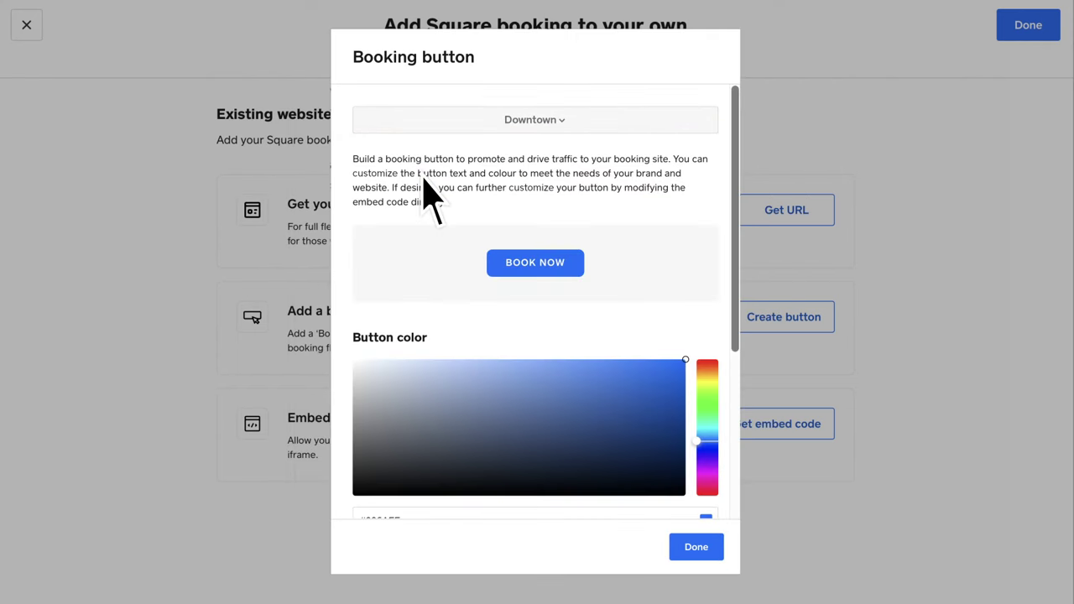
{"action": "scroll", "coordinate": [424, 336], "scroll_direction": "down", "scroll_amount": 2}
{"action": "left_click", "coordinate": [402, 466]}
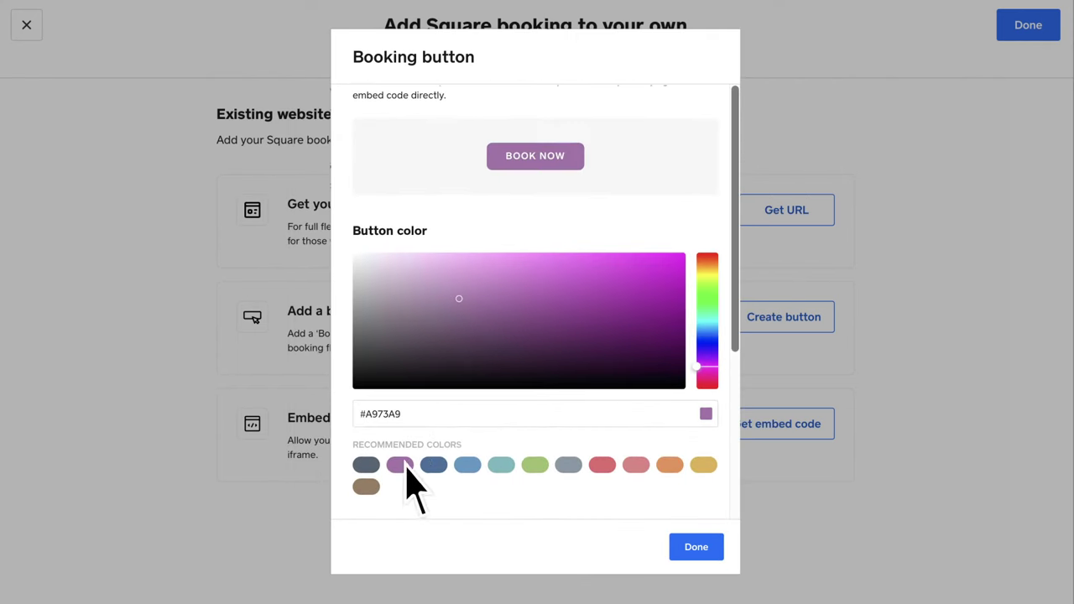
Set the booking button's text to "Book Haircut" and get its button code.
{"action": "scroll", "coordinate": [487, 453], "scroll_direction": "down", "scroll_amount": 3}
{"action": "triple_click", "coordinate": [566, 391]}
{"action": "key", "text": "BackSpace"}
{"action": "type", "text": "Book Haircut"}
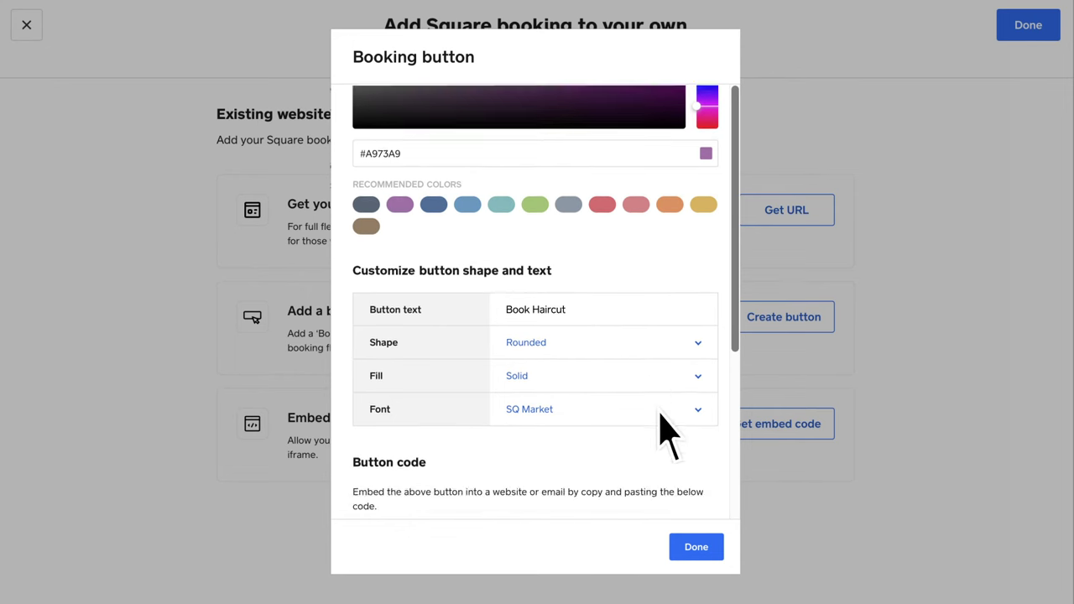
{"action": "scroll", "coordinate": [688, 435], "scroll_direction": "down", "scroll_amount": 3}
{"action": "left_click", "coordinate": [701, 414]}
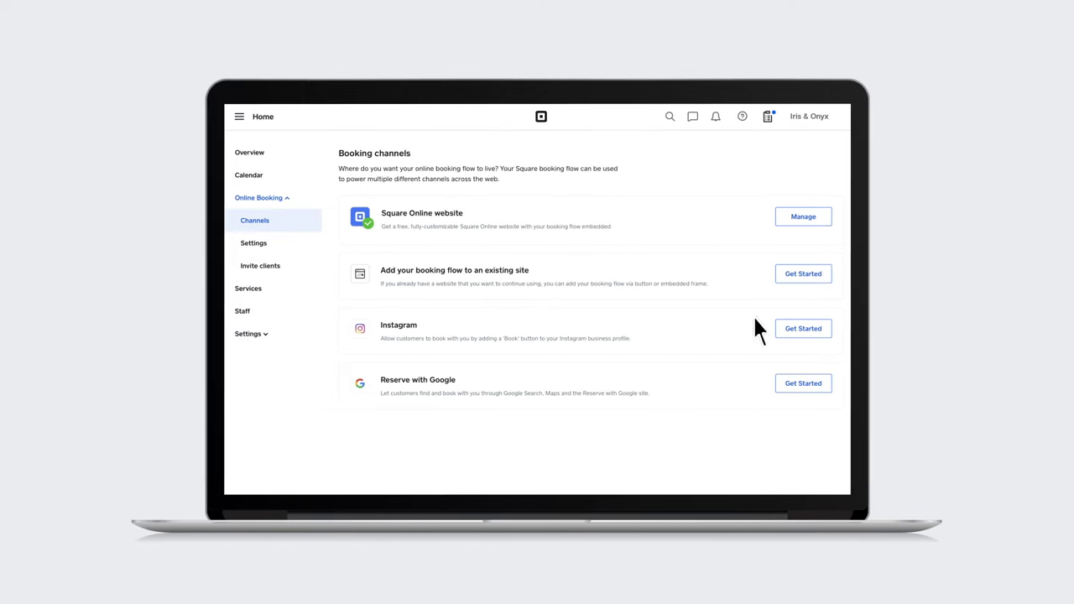
Request activation of the Reserve with Google booking channel.
{"action": "left_click", "coordinate": [804, 384]}
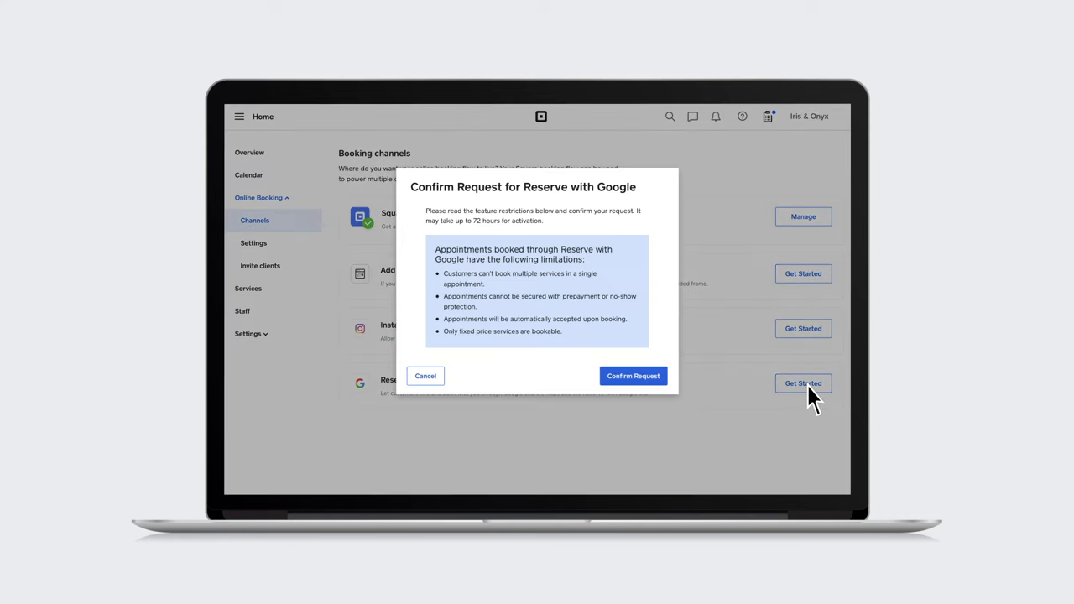
{"action": "left_click", "coordinate": [636, 380]}
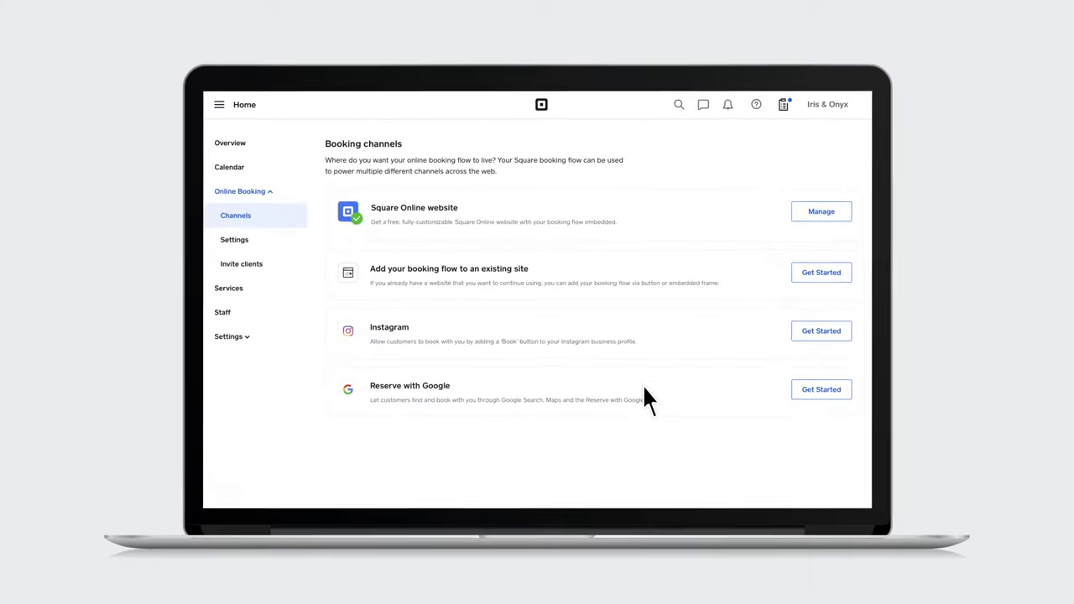